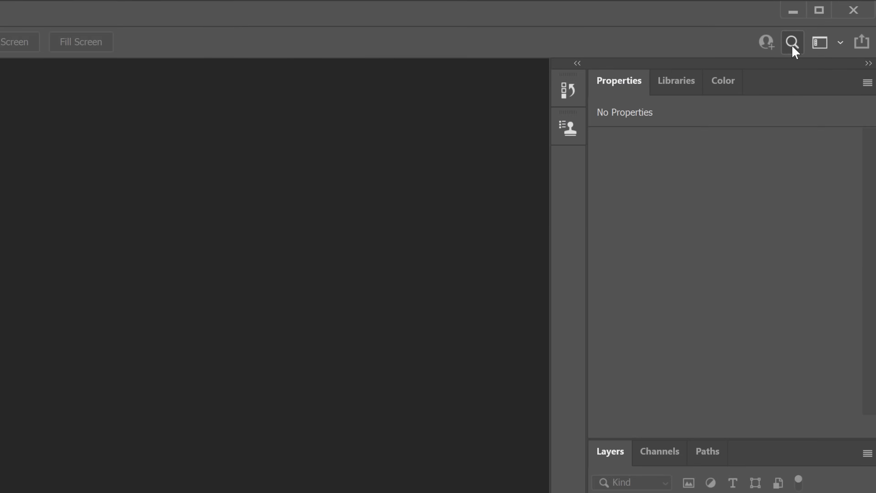
# Search Discover's hands-on tutorials for 'Create Light Rays' and start the gradient fill tutorial
pyautogui.click(773, 57)
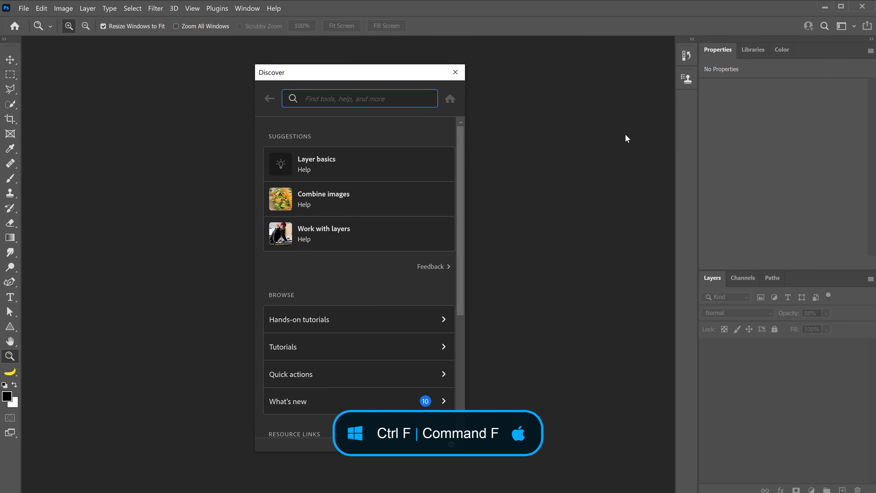
pyautogui.click(360, 322)
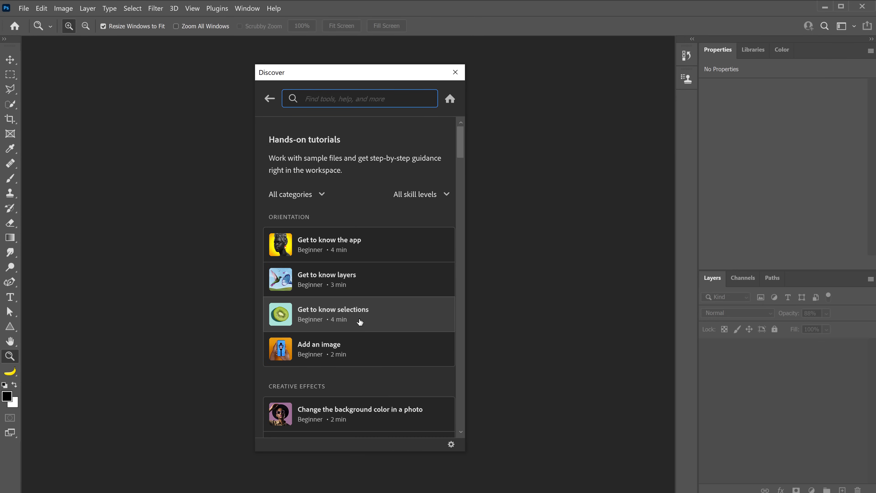
pyautogui.moveTo(460, 176); pyautogui.dragTo(463, 397)
pyautogui.write('Create Light Ra')
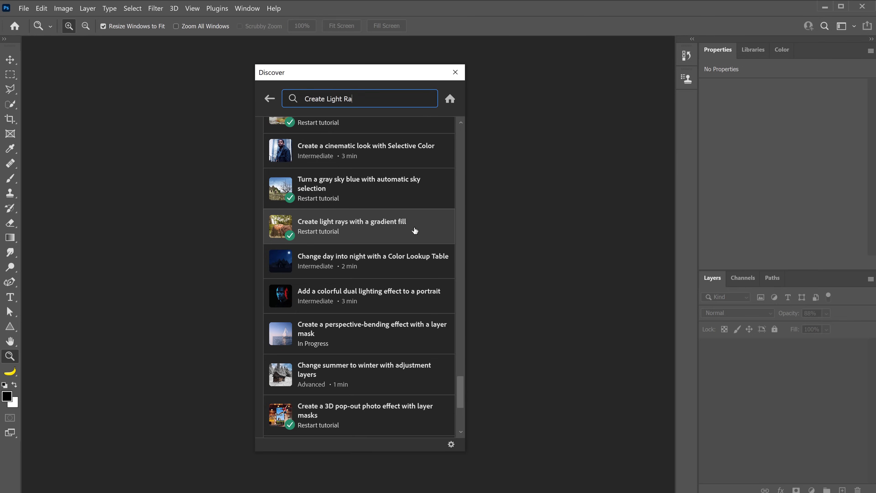
pyautogui.write('ys')
pyautogui.press('Return')
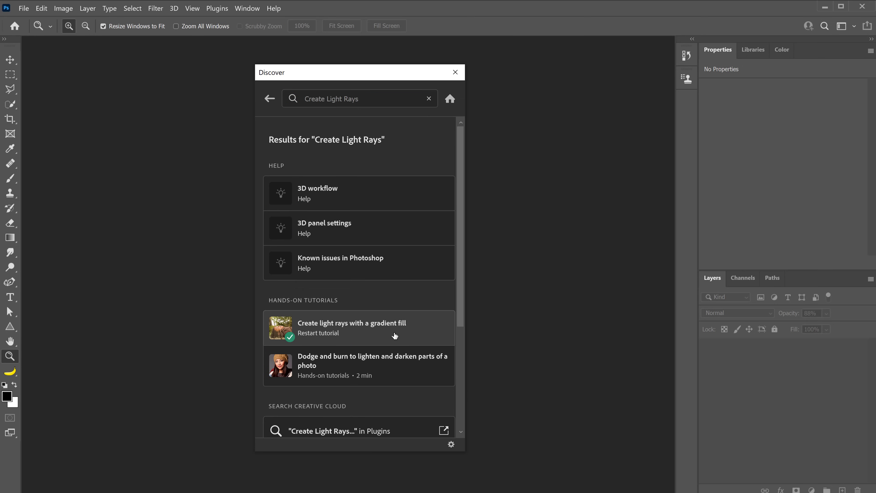
pyautogui.click(395, 336)
pyautogui.click(375, 327)
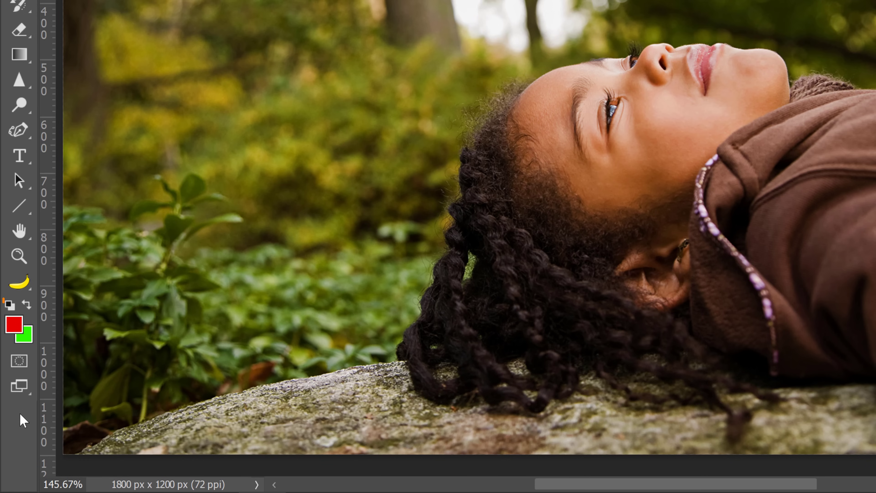
# Reset colours to default black and white, then swap them so white is foreground
pyautogui.click(10, 305)
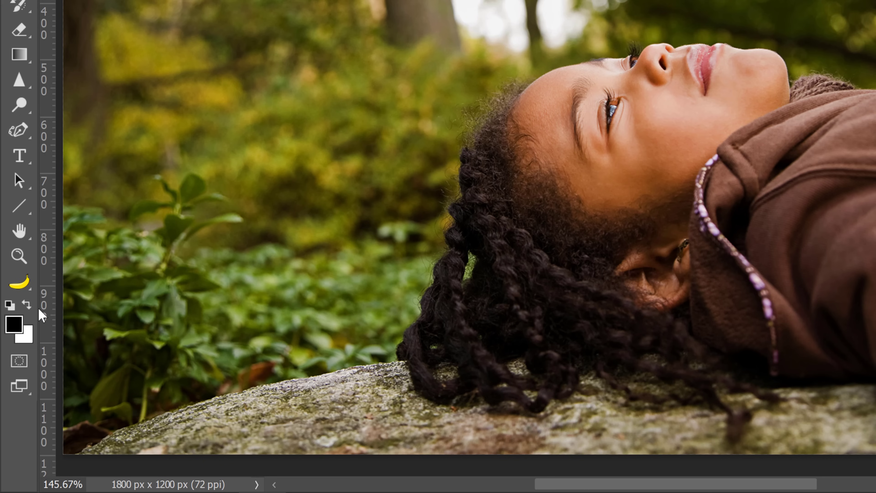
pyautogui.press('x')
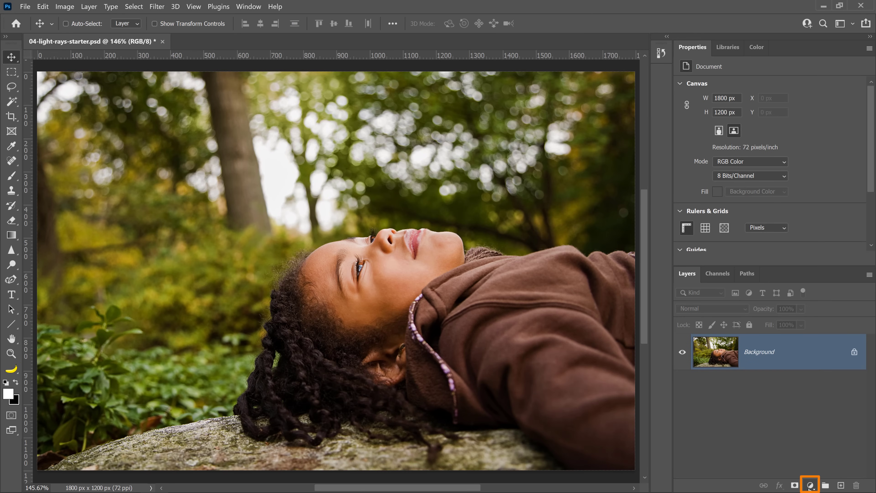
# Add an Angle-style gradient fill layer and set its blend mode to Screen
pyautogui.click(810, 486)
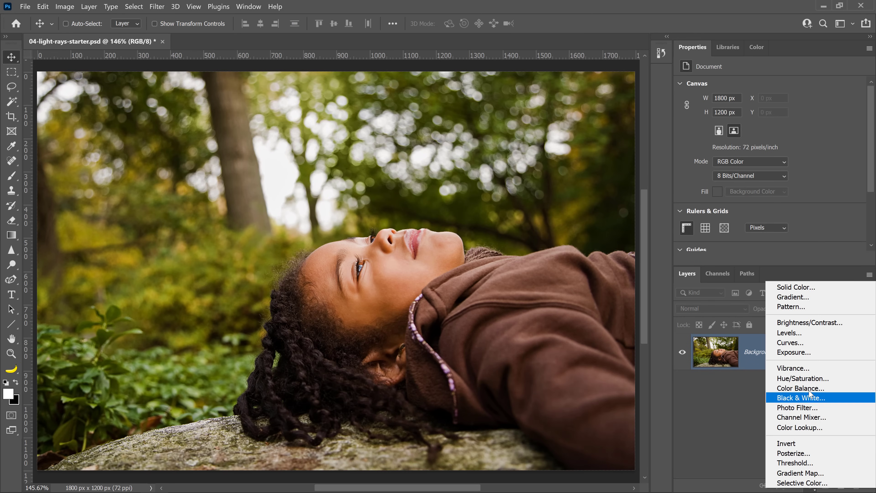
pyautogui.click(808, 297)
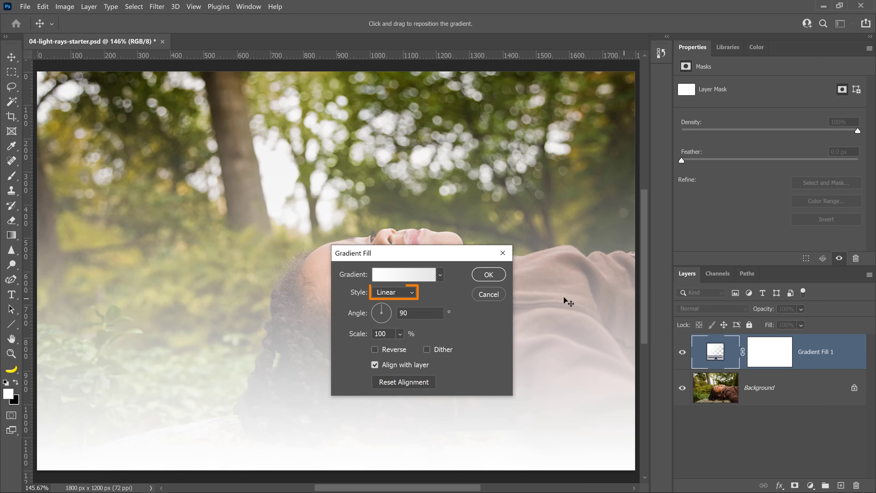
pyautogui.click(408, 292)
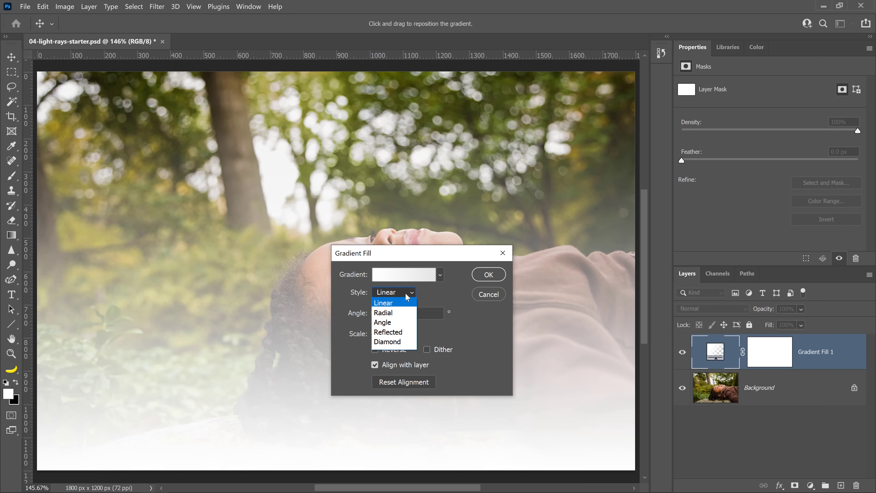
pyautogui.click(404, 322)
pyautogui.click(488, 275)
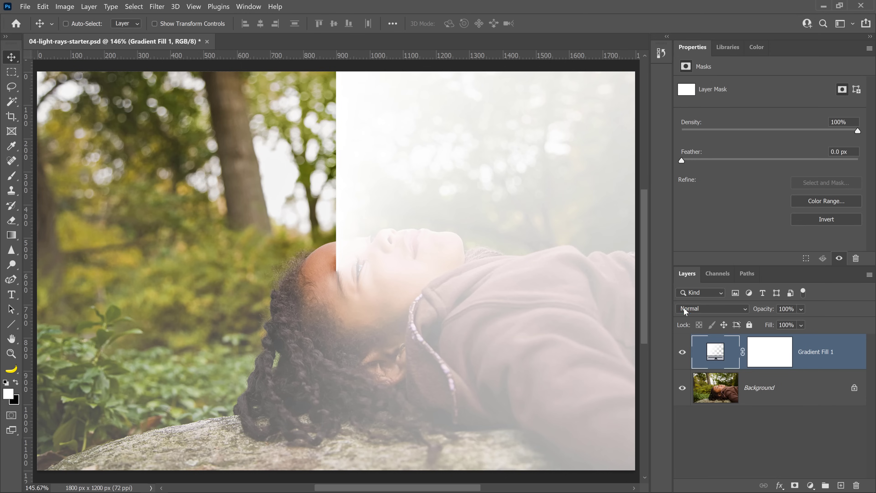
pyautogui.click(684, 307)
pyautogui.click(690, 298)
# Reopen Gradient Fill 1's Layer Content Options and bring up the Gradient Editor
pyautogui.click(89, 7)
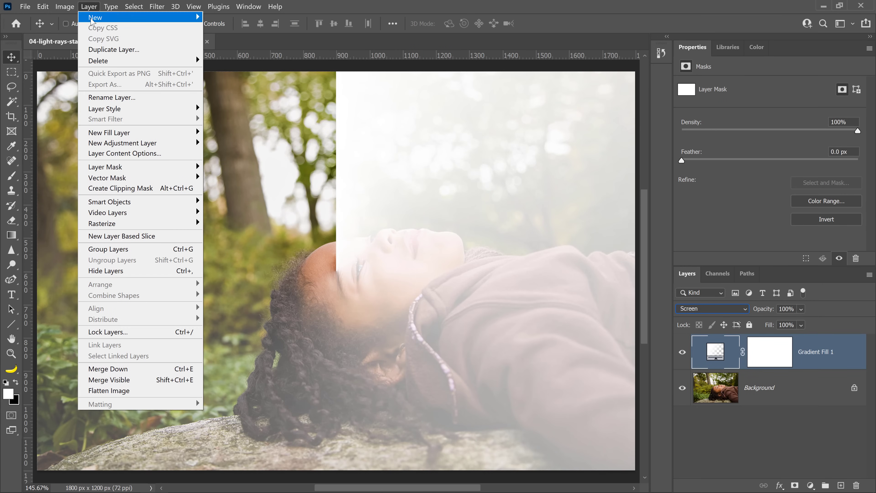
pyautogui.click(188, 156)
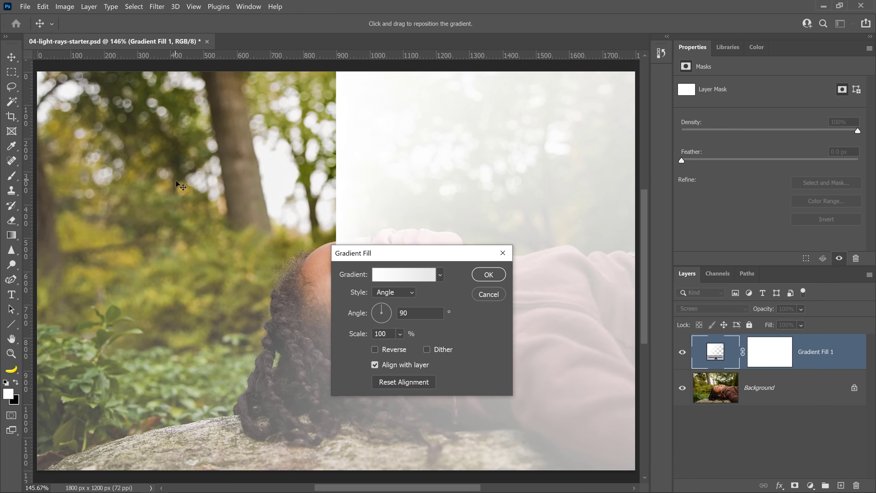
pyautogui.click(402, 279)
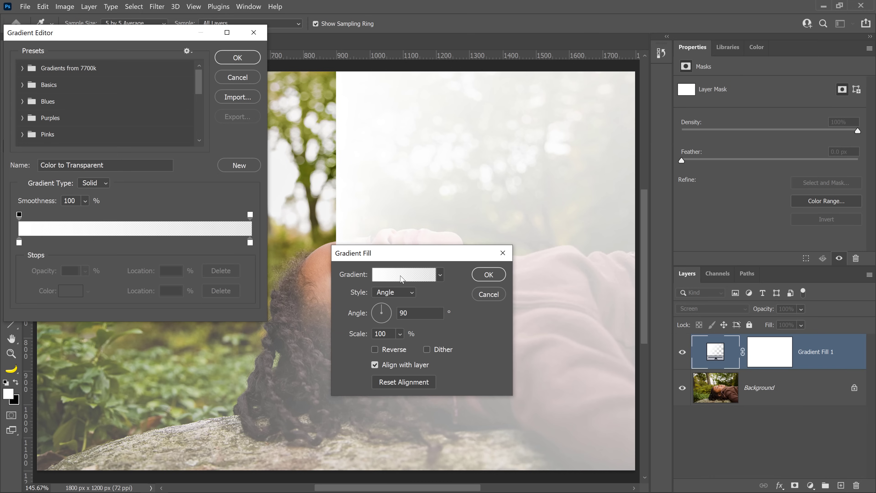
# Make the gradient a desaturated HSB Noise gradient, randomize it for good rays, and confirm
pyautogui.click(104, 184)
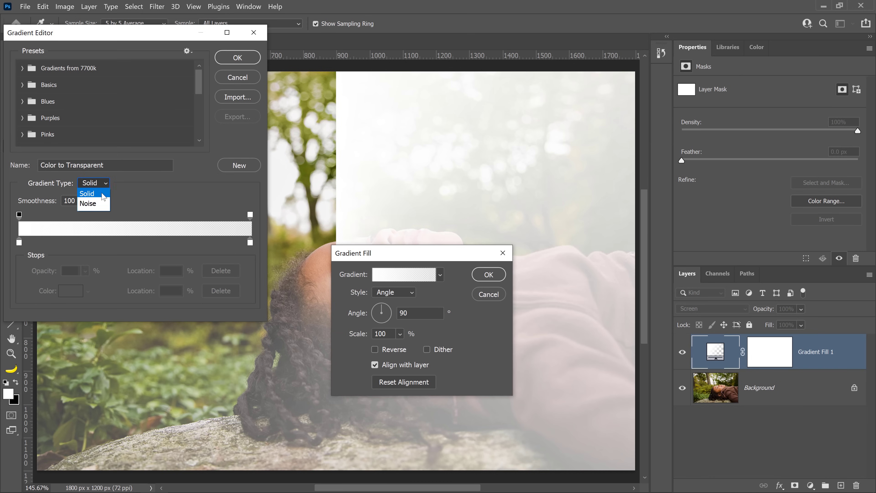
pyautogui.click(100, 204)
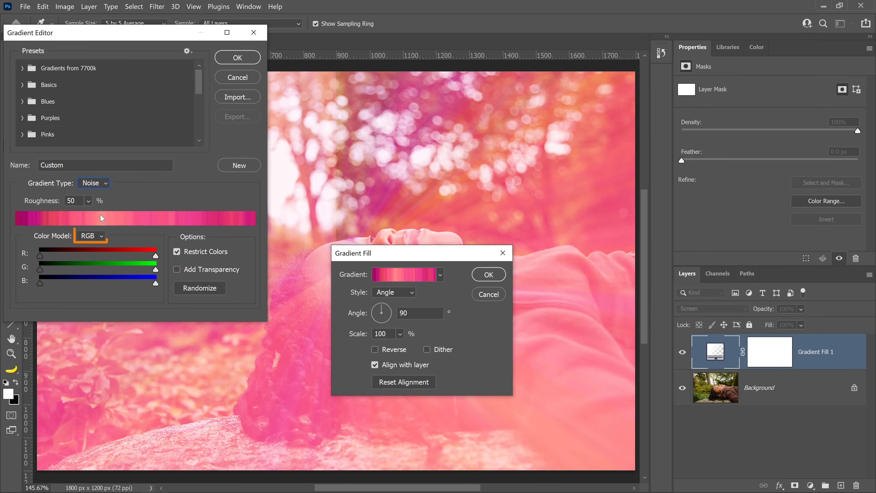
pyautogui.click(100, 239)
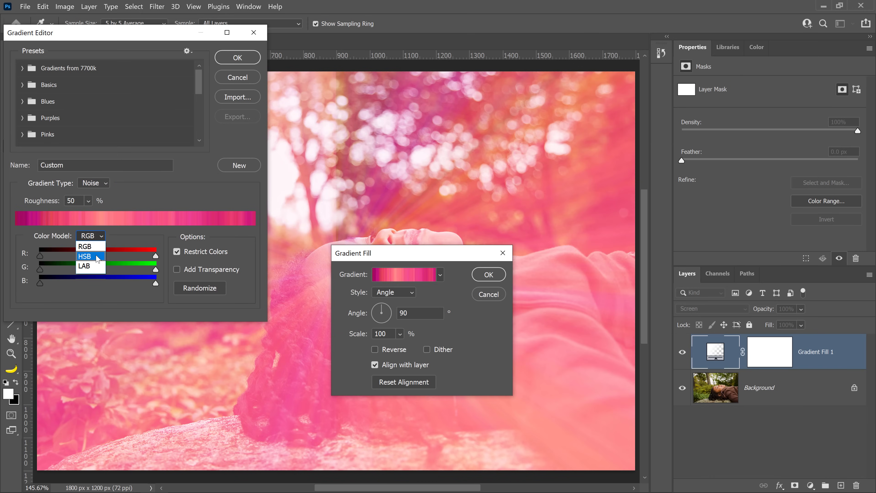
pyautogui.click(98, 259)
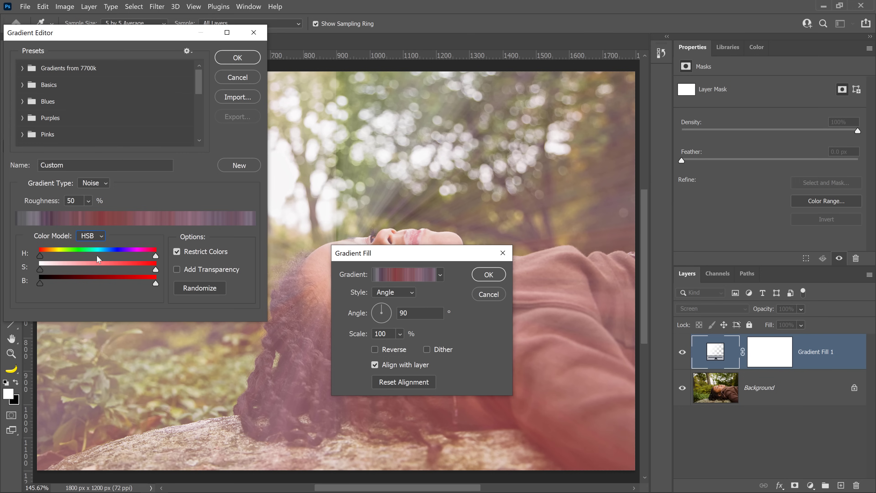
pyautogui.moveTo(156, 270); pyautogui.dragTo(19, 269)
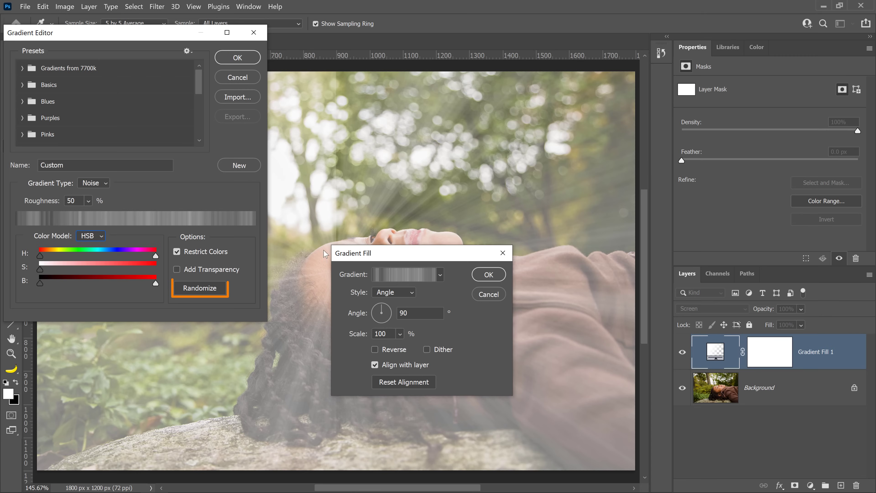
pyautogui.click(203, 294)
pyautogui.click(204, 293)
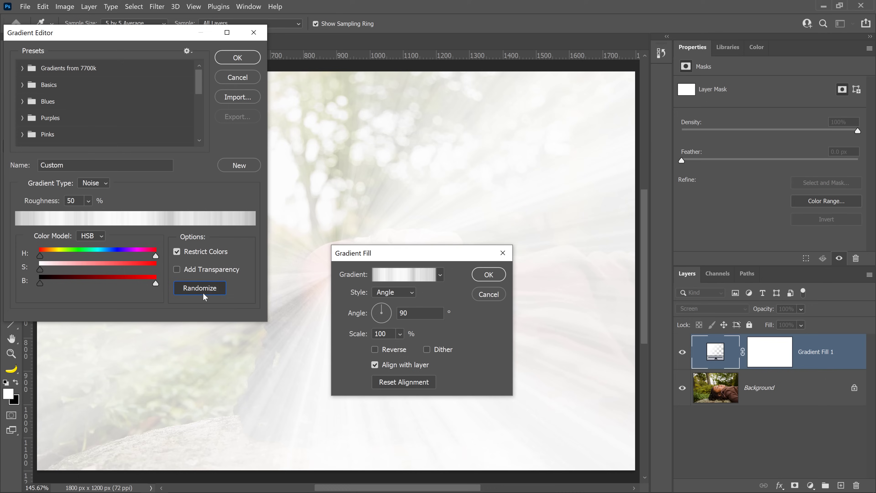
pyautogui.click(205, 292)
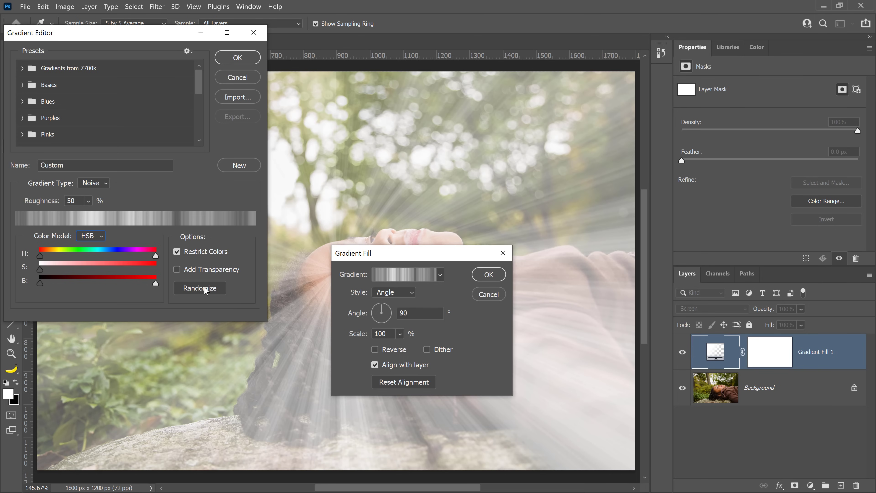
pyautogui.click(238, 61)
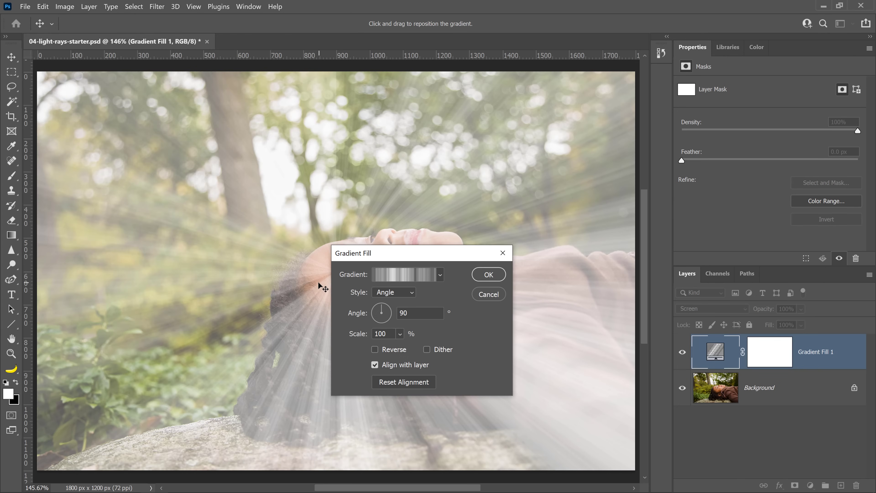
# Move the angle gradient's centre up into the treetops and confirm the Gradient Fill settings
pyautogui.moveTo(318, 284); pyautogui.dragTo(331, 81)
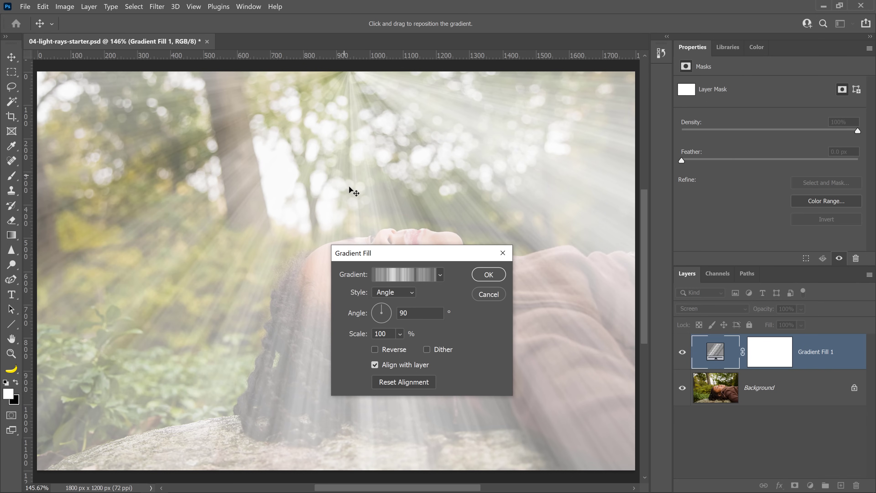
pyautogui.click(489, 275)
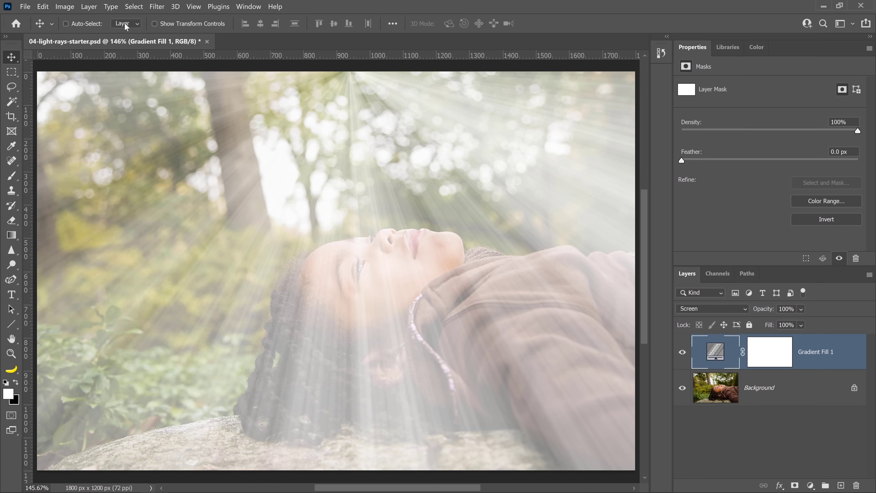
# Add a Levels 1 adjustment layer clipped to Gradient Fill 1
pyautogui.click(89, 7)
pyautogui.moveTo(113, 143)
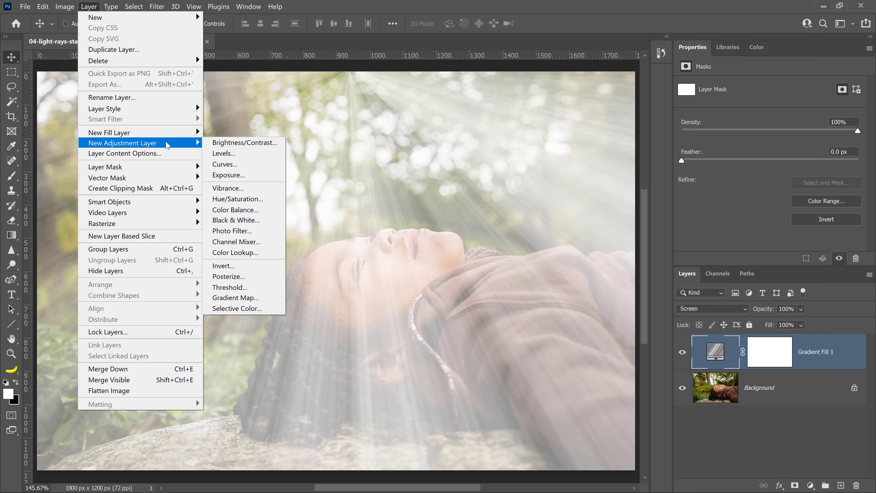
pyautogui.click(266, 156)
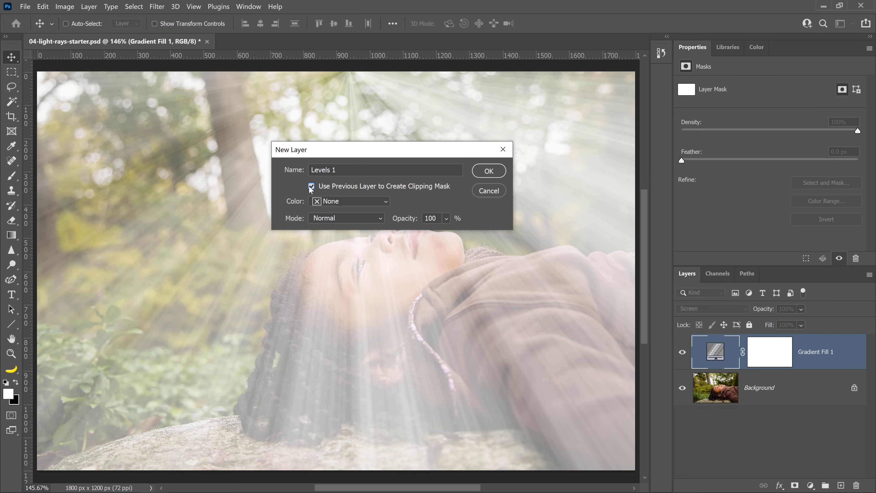
pyautogui.click(493, 172)
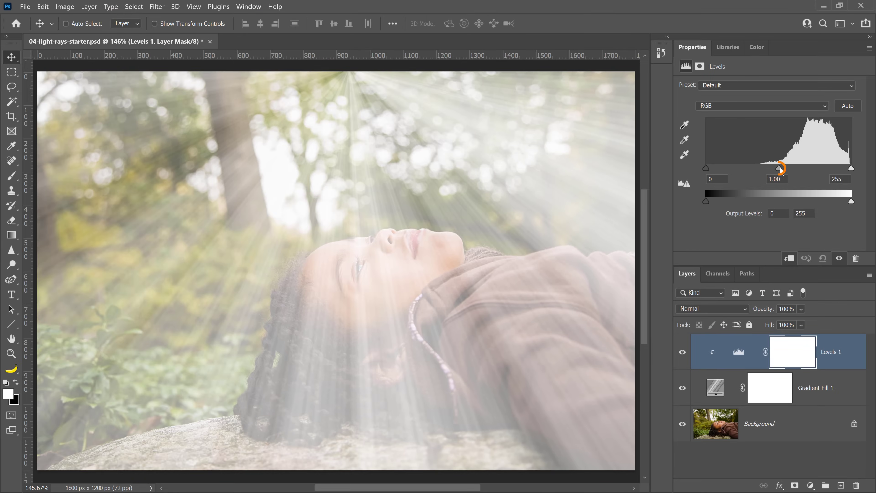
# Set the Levels input values to 66, 0.37 and 237
pyautogui.moveTo(771, 169); pyautogui.dragTo(816, 171)
pyautogui.moveTo(706, 169); pyautogui.dragTo(743, 175)
pyautogui.moveTo(852, 169); pyautogui.dragTo(837, 172)
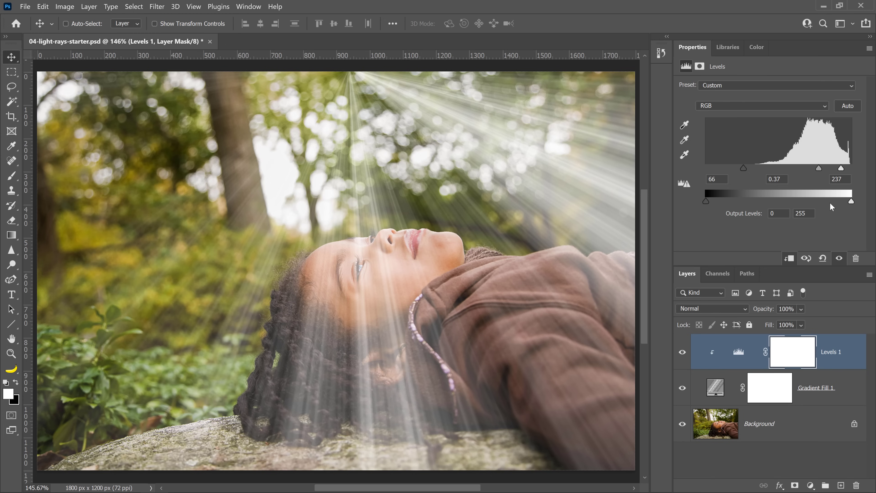
# Add a clipped Hue/Saturation layer, enable Colorize, and shift Hue to about 33 at Saturation 25
pyautogui.click(810, 485)
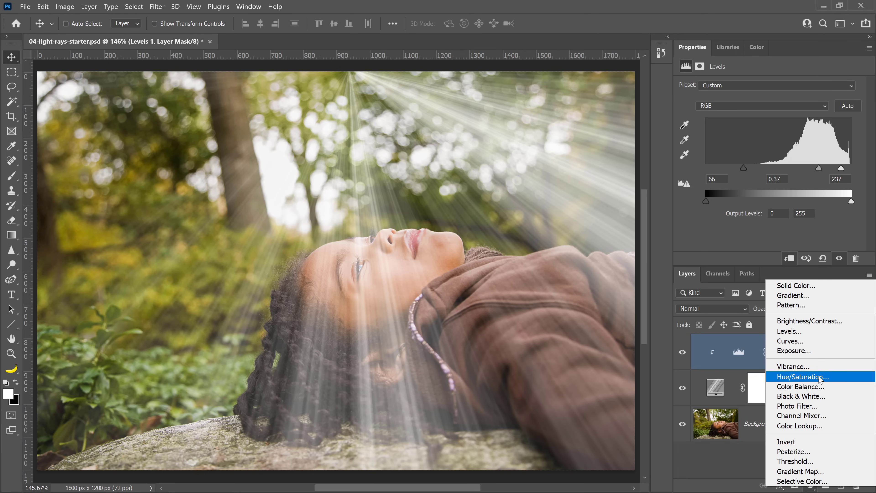
pyautogui.click(851, 378)
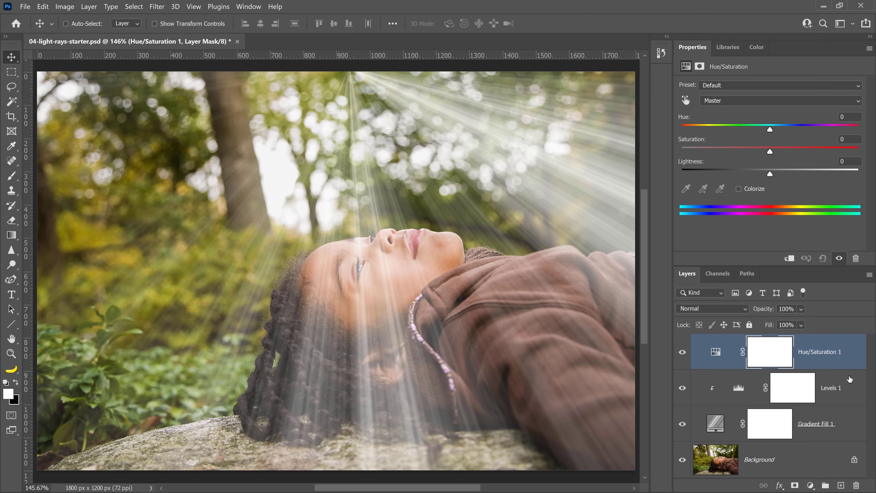
pyautogui.click(788, 259)
pyautogui.click(790, 259)
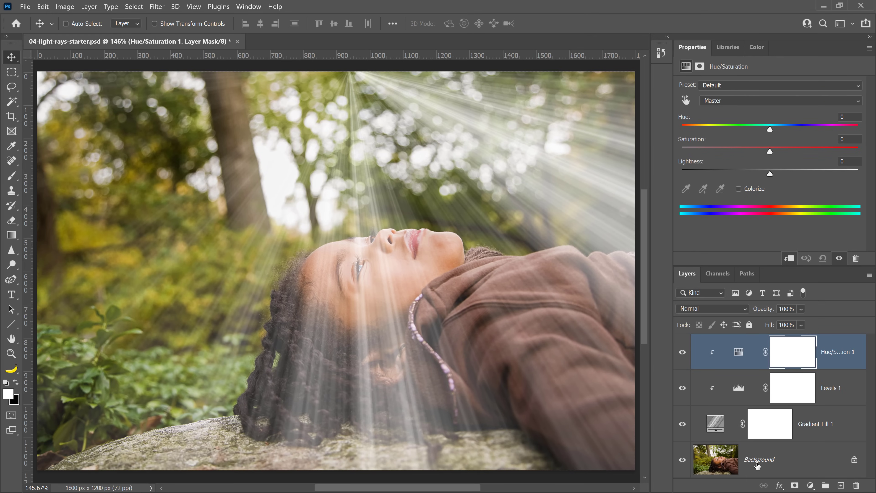
pyautogui.click(740, 189)
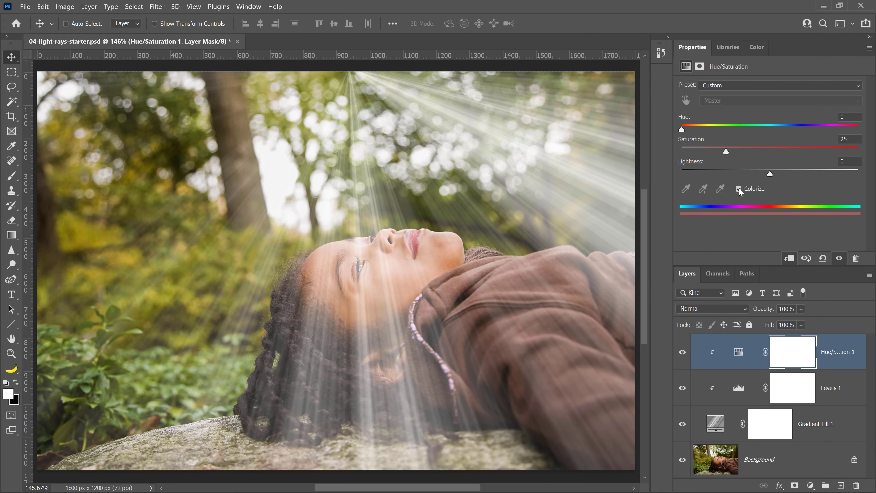
pyautogui.moveTo(683, 129); pyautogui.dragTo(697, 130)
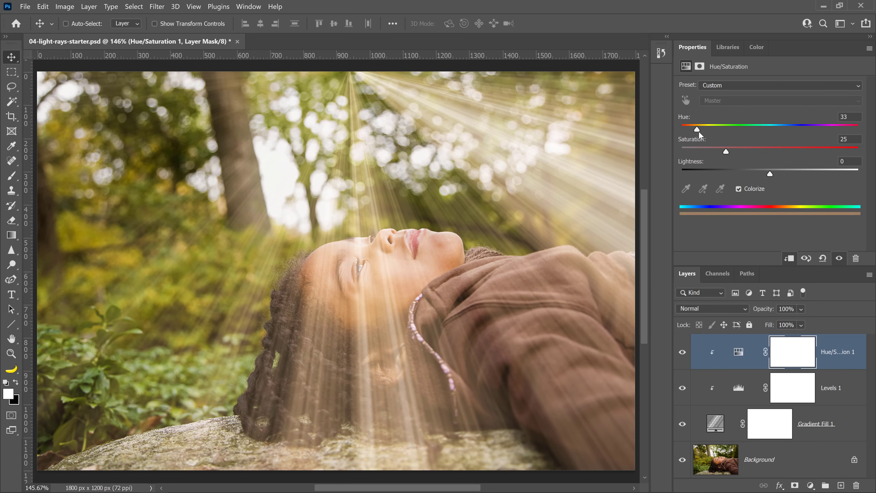